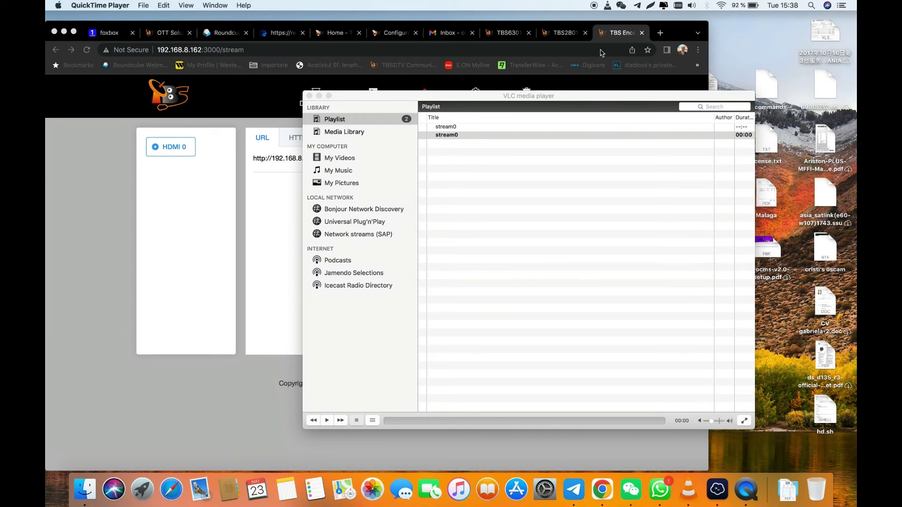
# Bring the TBS2801 product page in Chrome to the front, over VLC.
pyautogui.click(570, 37)
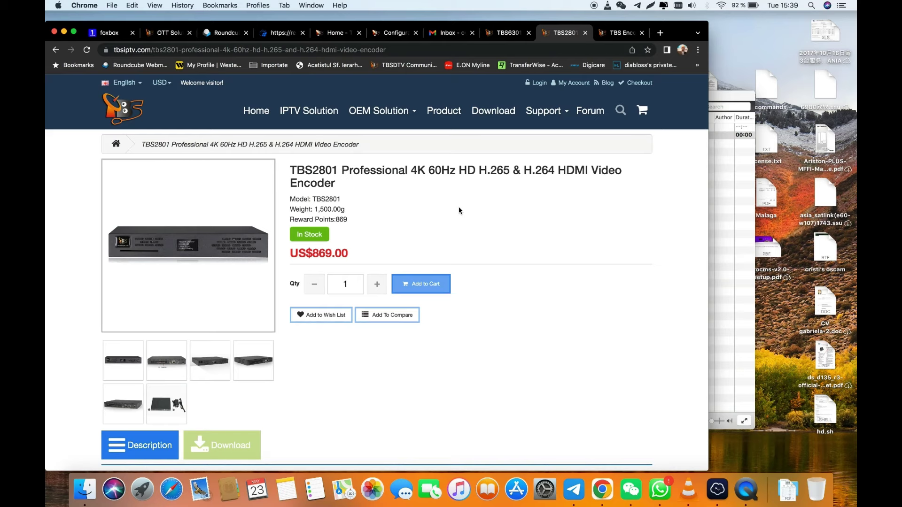
pyautogui.scroll(-5, 460, 210)
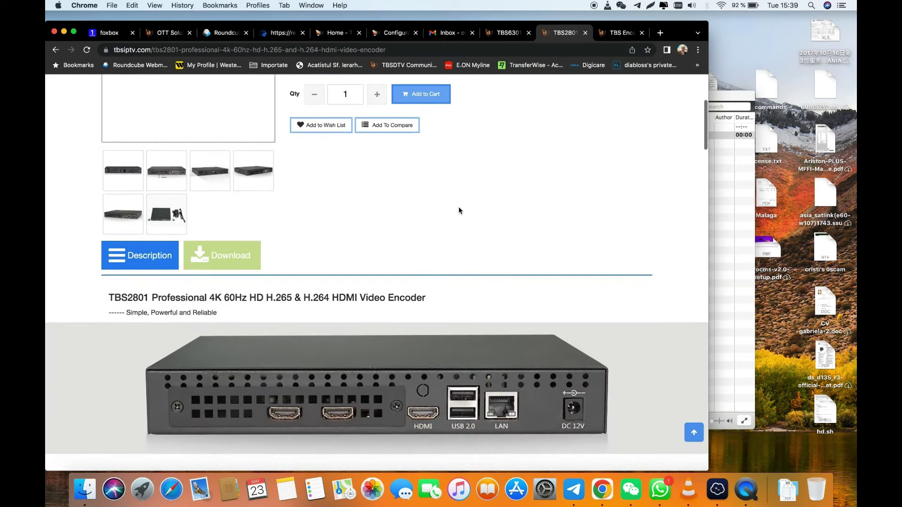
pyautogui.scroll(-5, 460, 210)
pyautogui.scroll(-5, 460, 210)
pyautogui.scroll(-3, 459, 210)
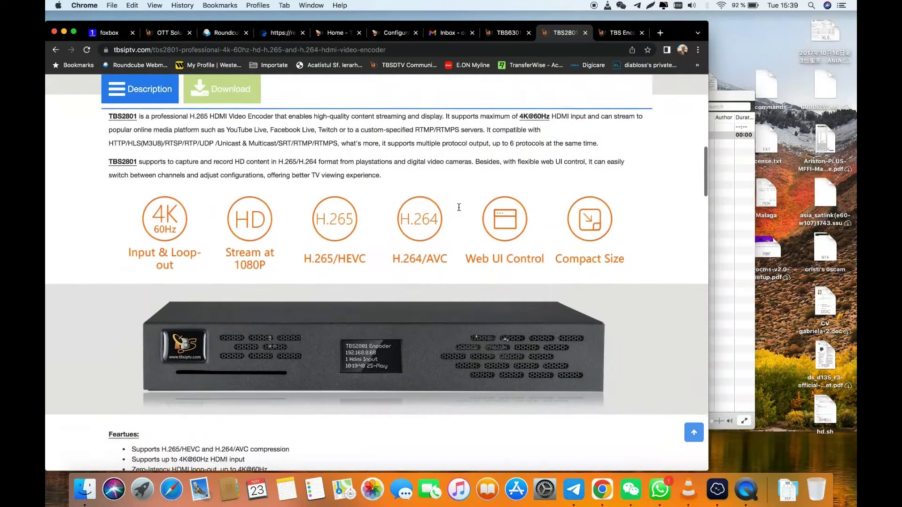
pyautogui.scroll(-2, 460, 210)
pyautogui.scroll(-3, 460, 210)
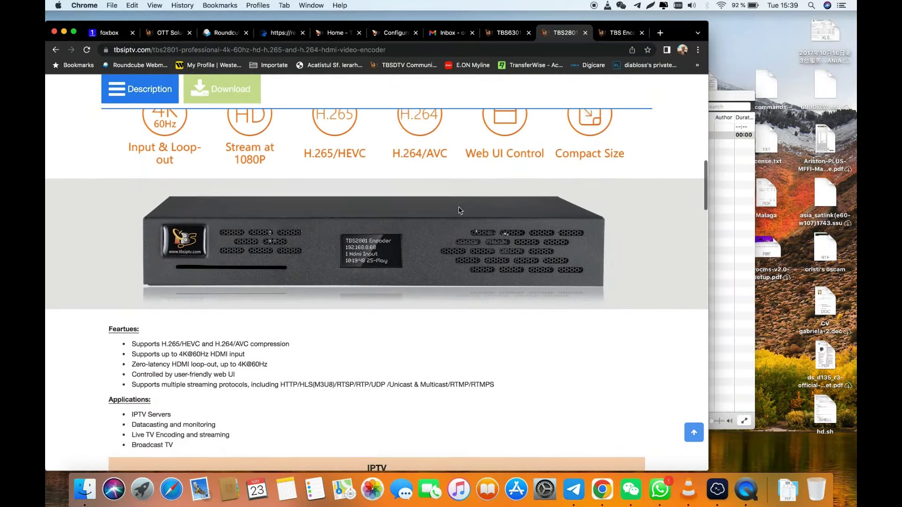
pyautogui.scroll(-3, 460, 210)
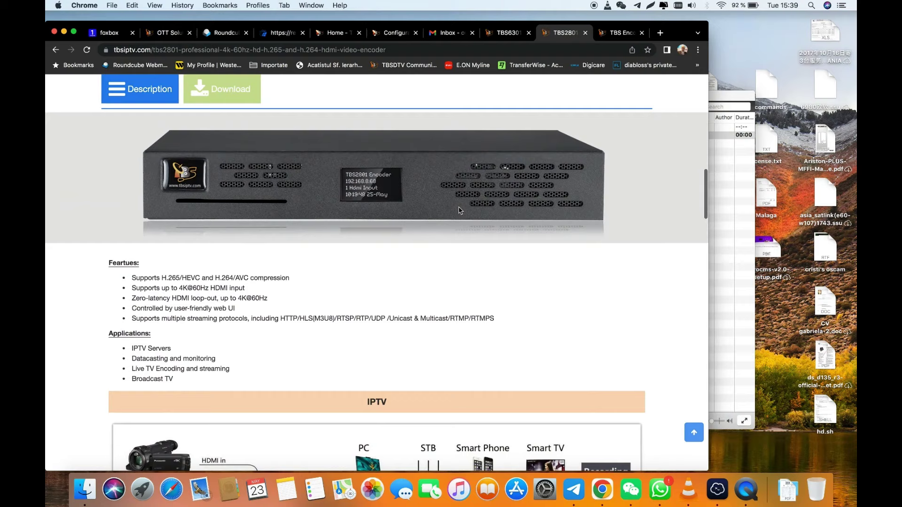
pyautogui.scroll(-2, 460, 210)
pyautogui.scroll(-3, 460, 210)
pyautogui.scroll(-2, 460, 210)
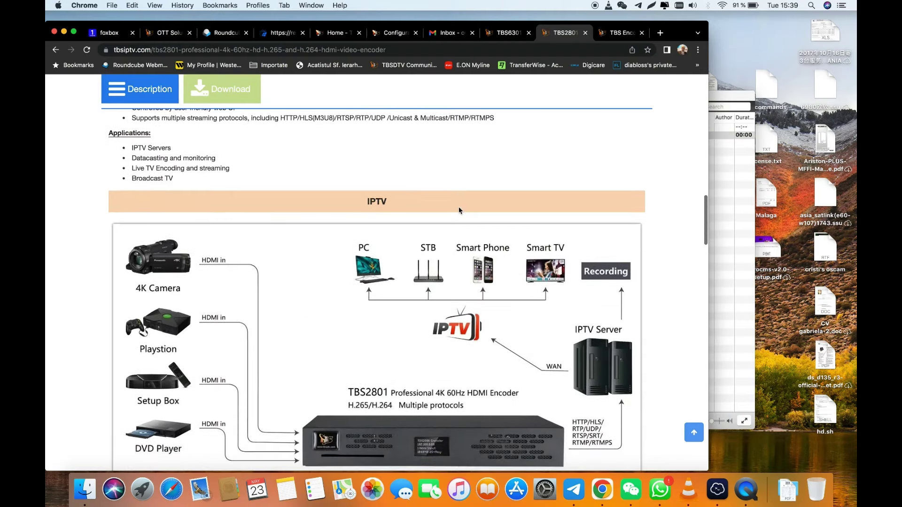
pyautogui.scroll(-2, 460, 210)
pyautogui.scroll(-2, 460, 210)
pyautogui.scroll(-2, 459, 210)
pyautogui.scroll(-1, 460, 211)
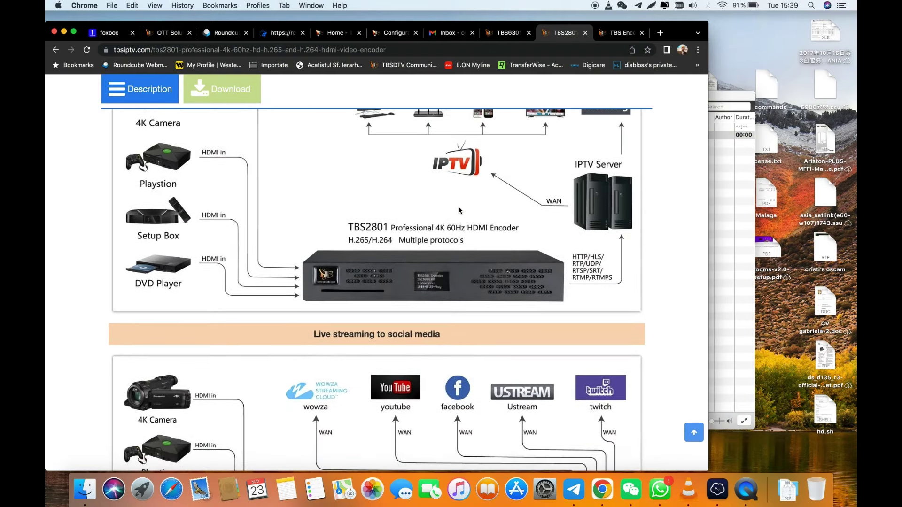
pyautogui.scroll(10, 460, 210)
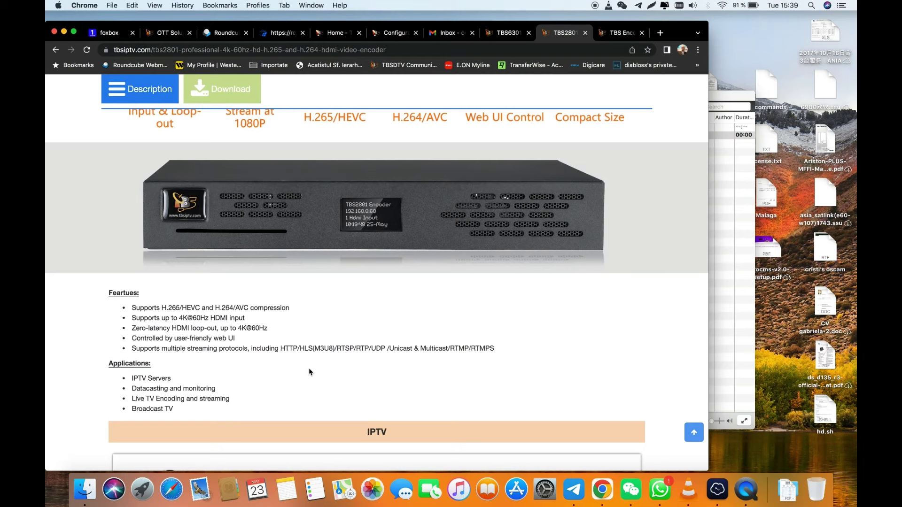
pyautogui.scroll(-2, 266, 364)
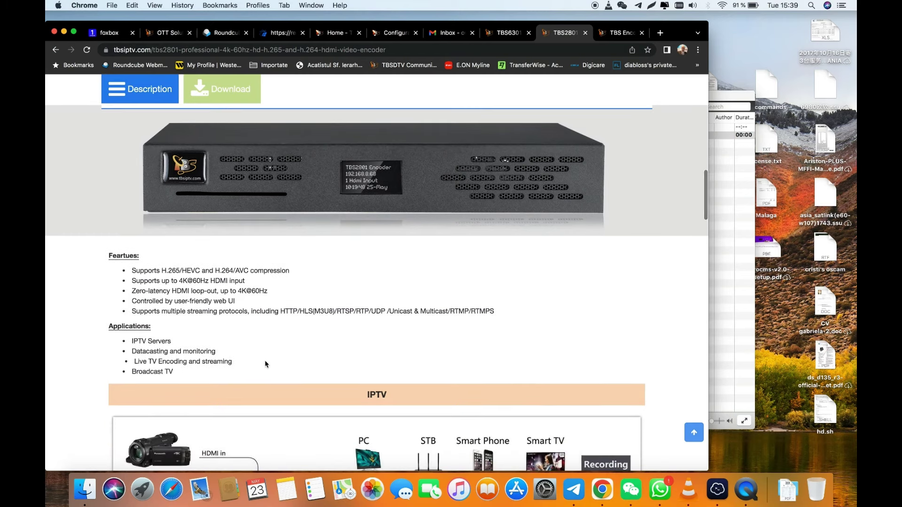
pyautogui.scroll(-2, 266, 364)
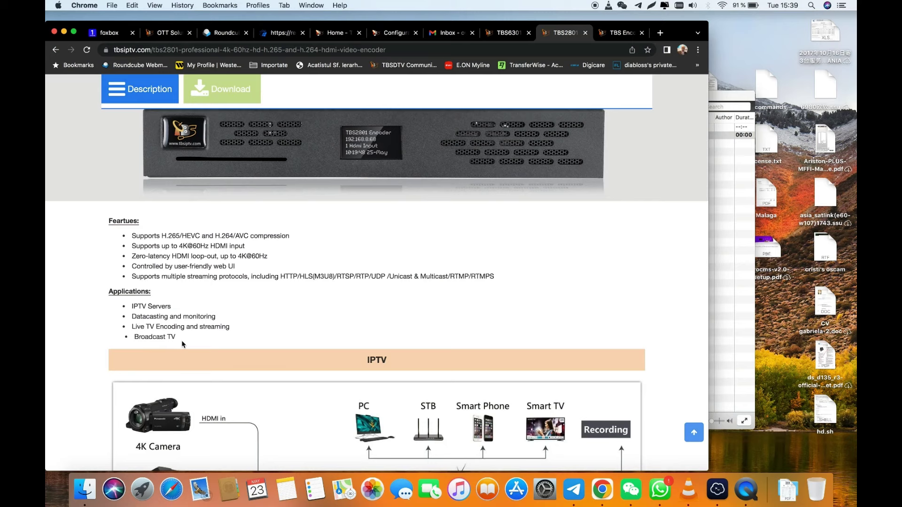
pyautogui.scroll(-2, 206, 331)
pyautogui.scroll(-3, 207, 352)
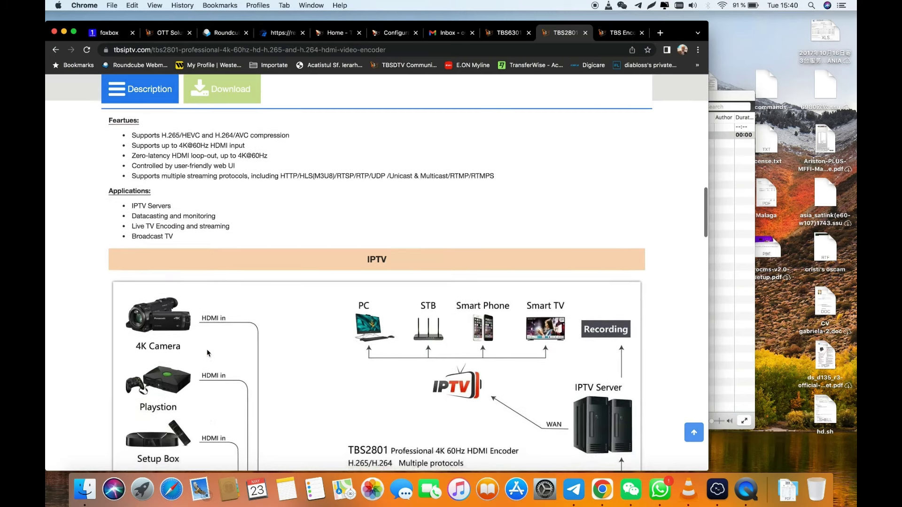
pyautogui.scroll(-3, 208, 352)
pyautogui.scroll(-2, 207, 352)
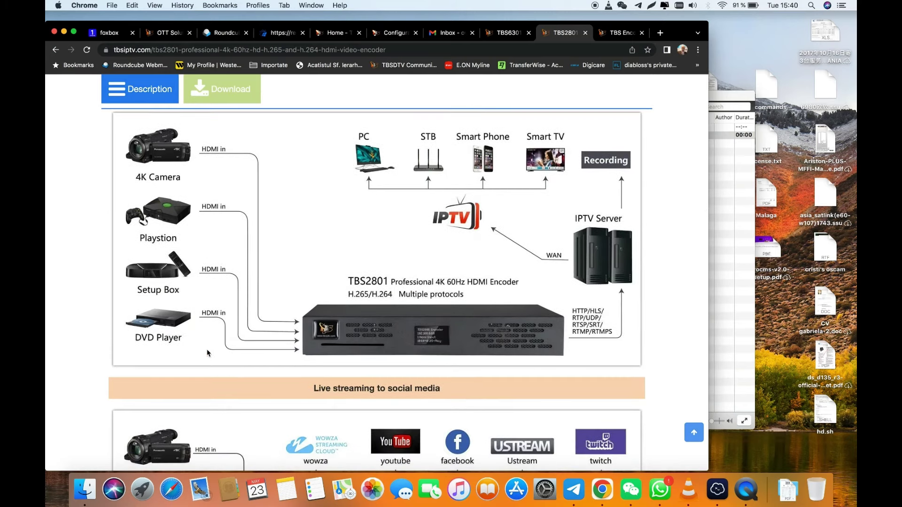
pyautogui.scroll(-5, 208, 353)
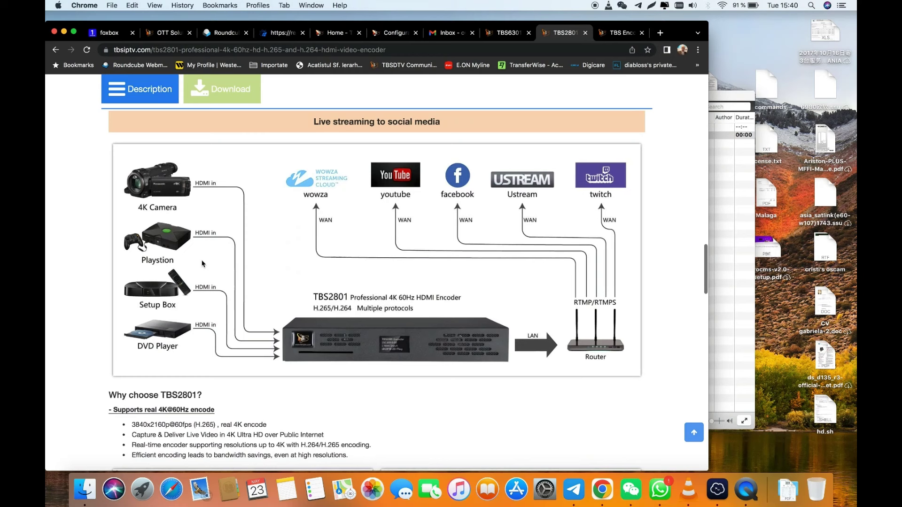
pyautogui.scroll(-1, 201, 261)
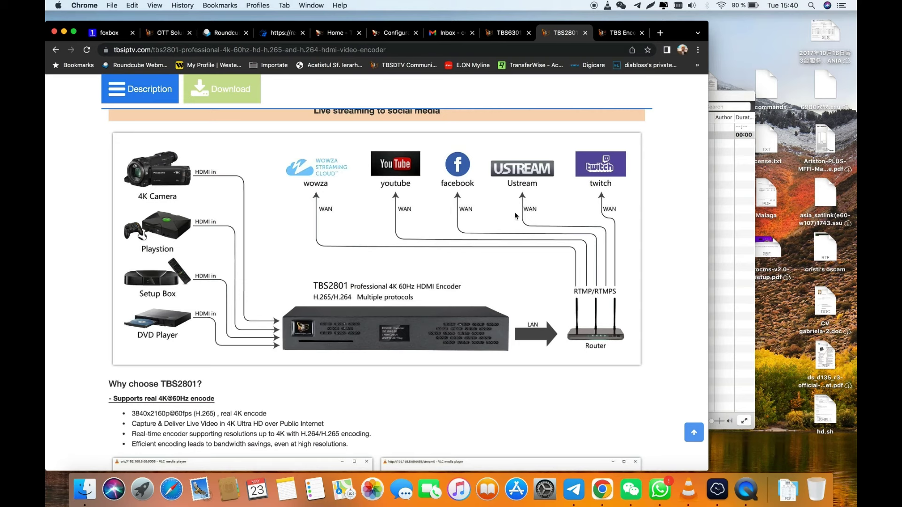
pyautogui.scroll(-3, 514, 256)
pyautogui.scroll(-3, 514, 256)
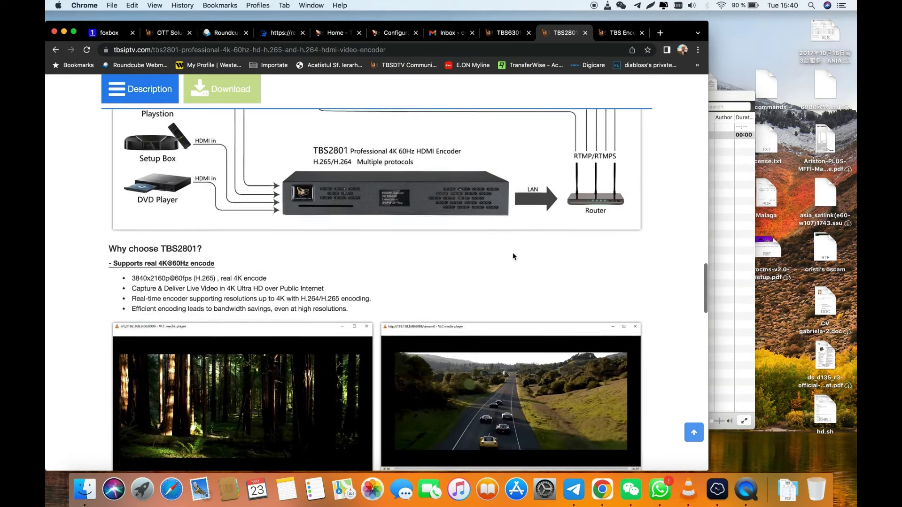
pyautogui.scroll(-3, 514, 256)
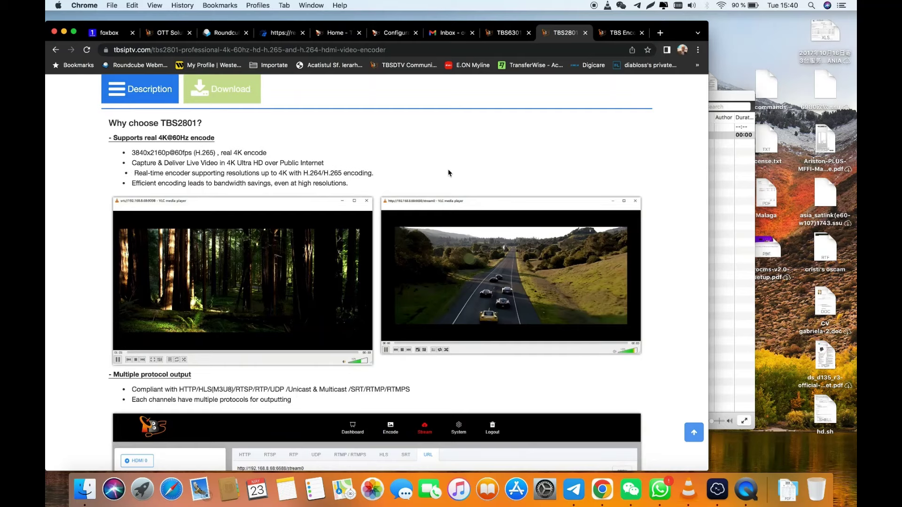
pyautogui.scroll(-1, 449, 173)
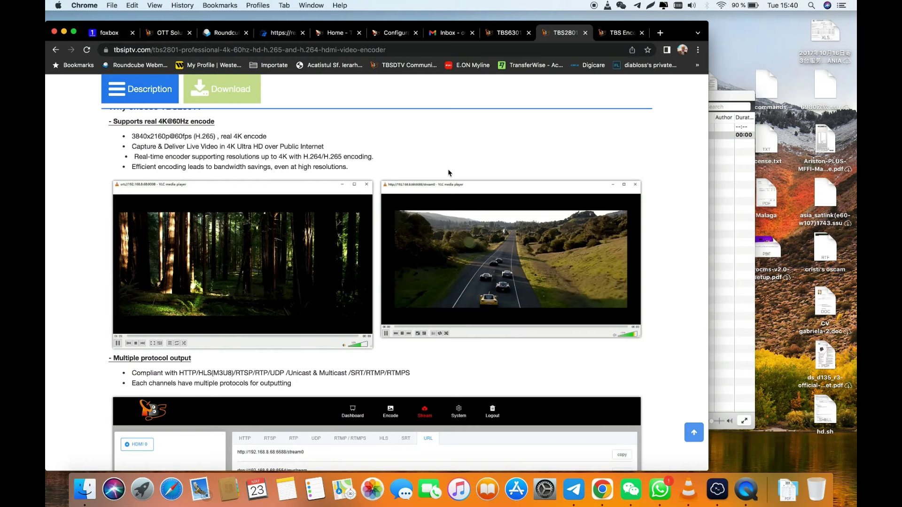
pyautogui.scroll(-1, 449, 172)
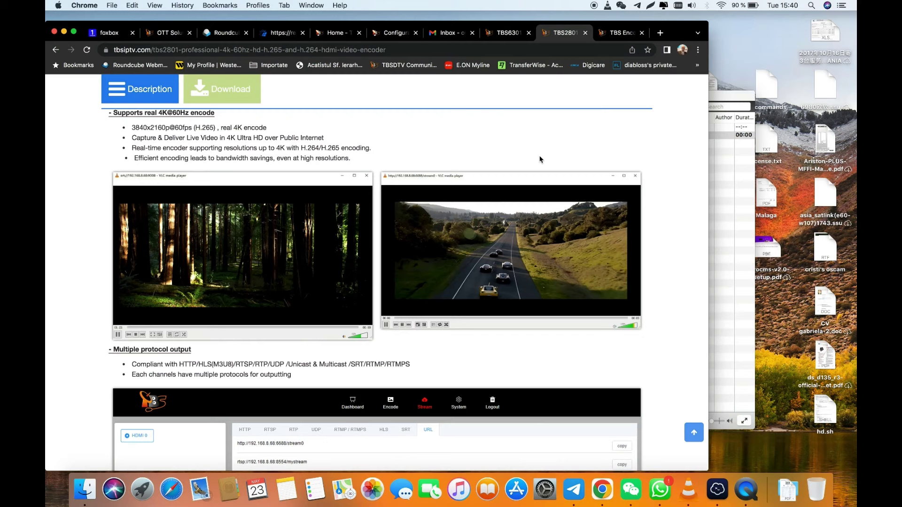
# Open the TBS Encoder Dashboard to show CPU, memory and the 3840*2160 59p input.
pyautogui.click(603, 34)
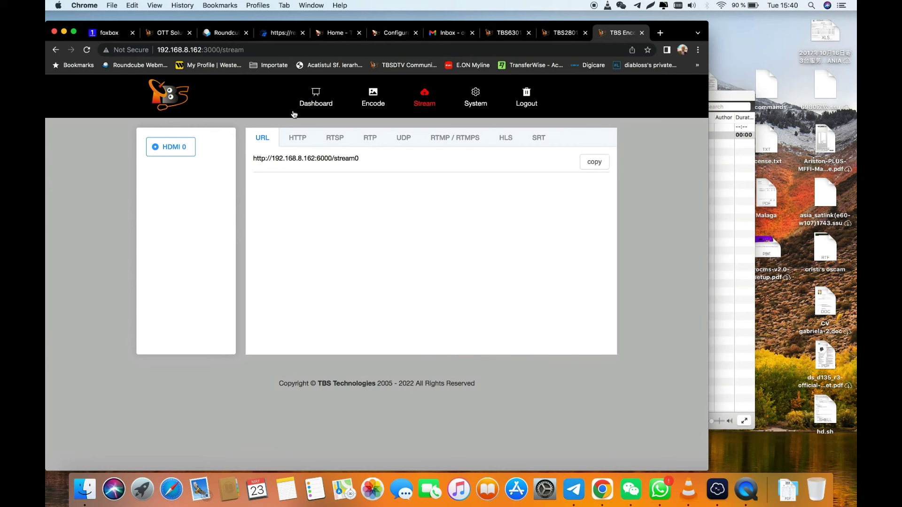
pyautogui.click(317, 99)
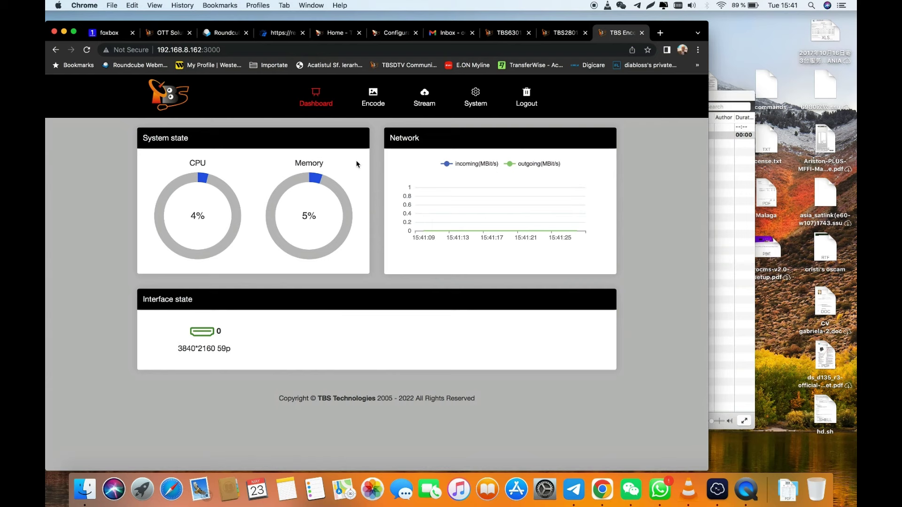
# Show HDMI 0's Encode settings: 3840*2160, 59 fps, H.264, AAC, 12 Mbps.
pyautogui.click(373, 107)
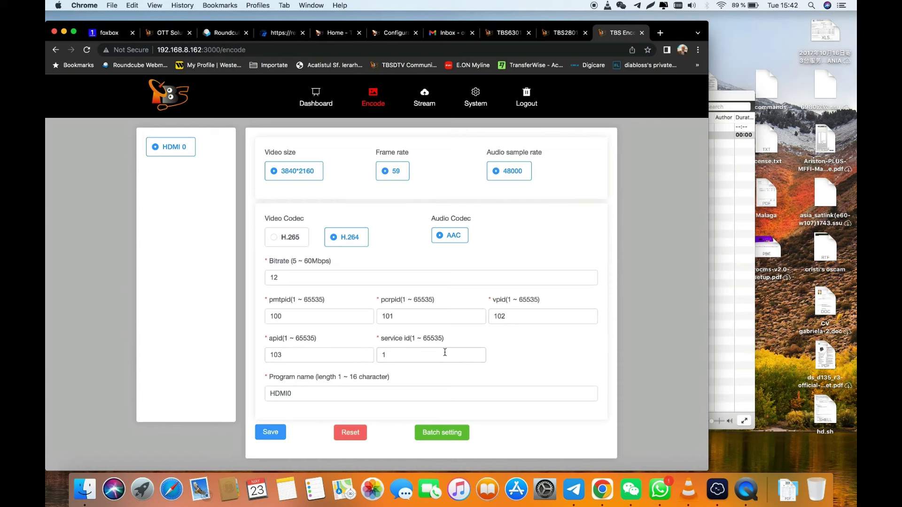
pyautogui.scroll(-3, 445, 353)
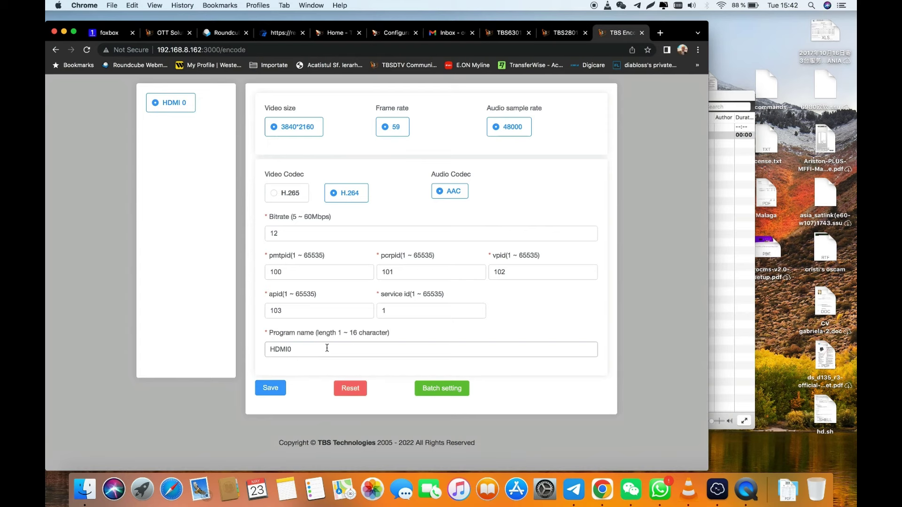
pyautogui.scroll(3, 327, 349)
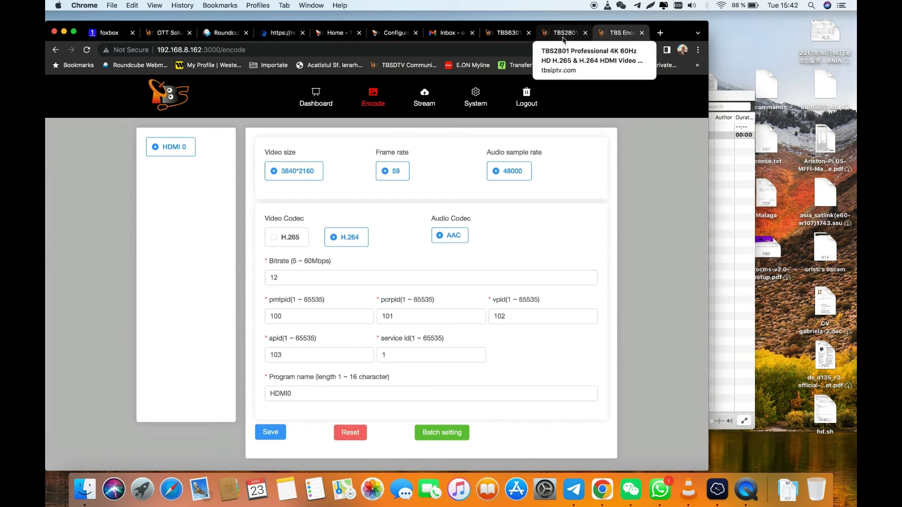
# Play the encoder's stream0 in VLC from the Stream page URL.
pyautogui.click(425, 100)
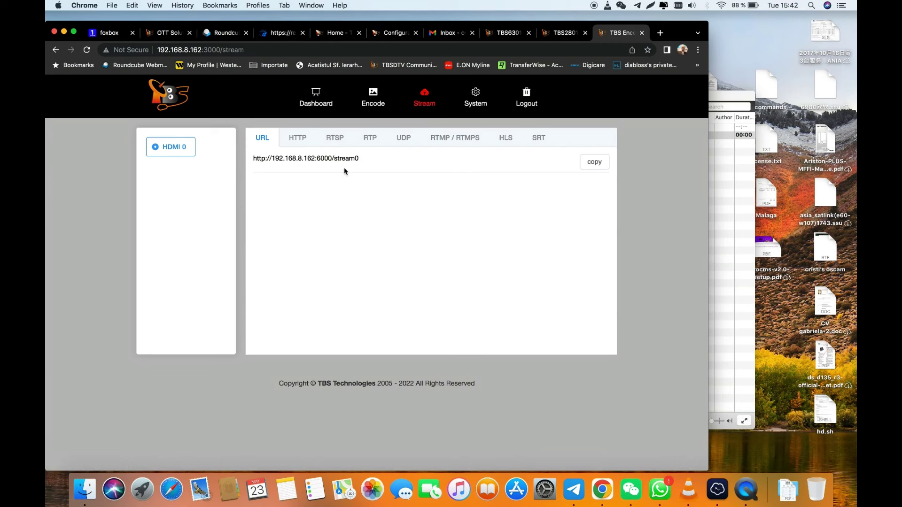
pyautogui.click(741, 226)
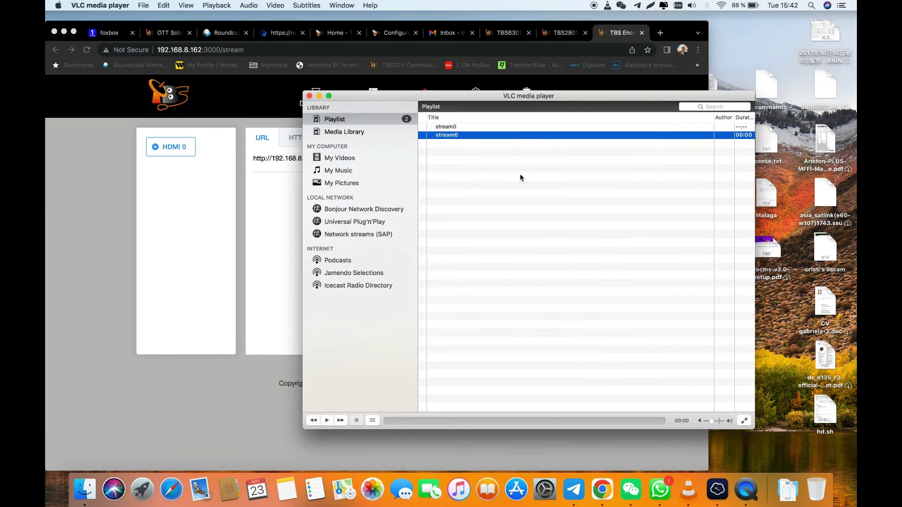
pyautogui.doubleClick(454, 136)
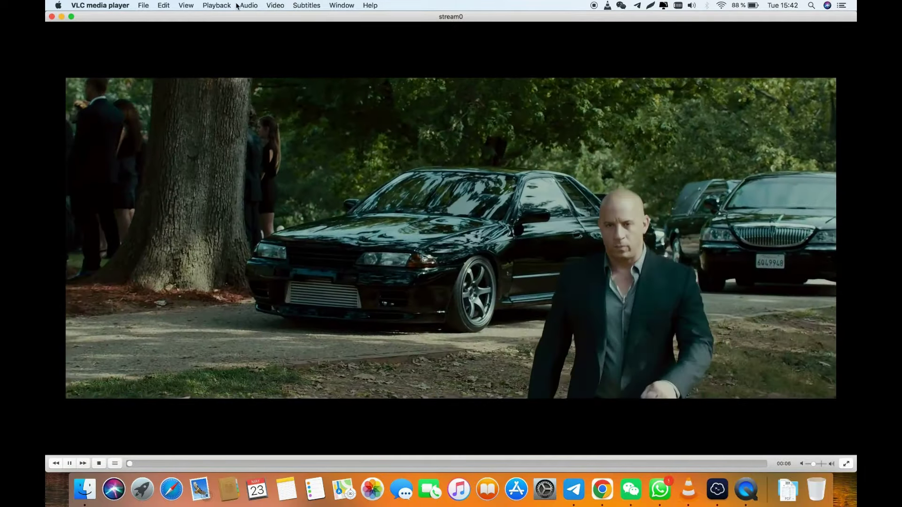
# Browse VLC's Audio, Playback and Window menus toward Video Effects.
pyautogui.click(249, 5)
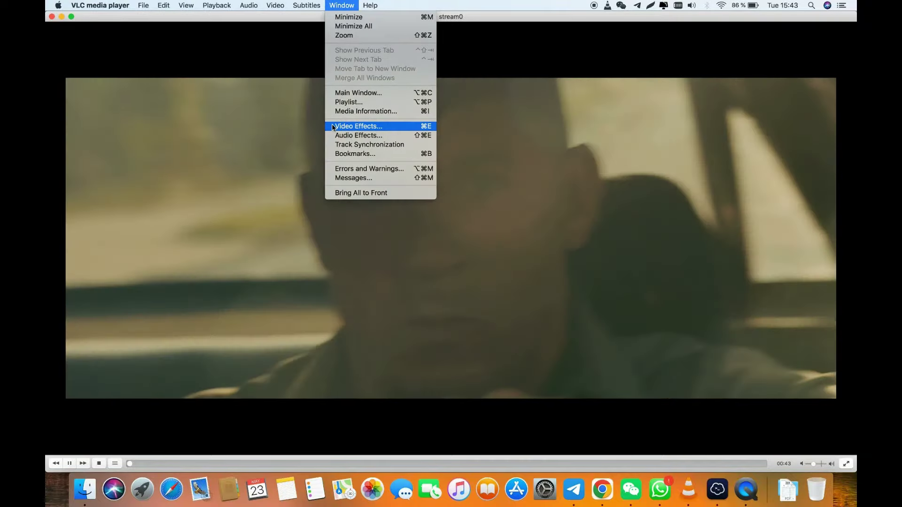
# Look through the Video Effects tabs (miscellaneous, colour, basic) and close the dialog.
pyautogui.click(333, 126)
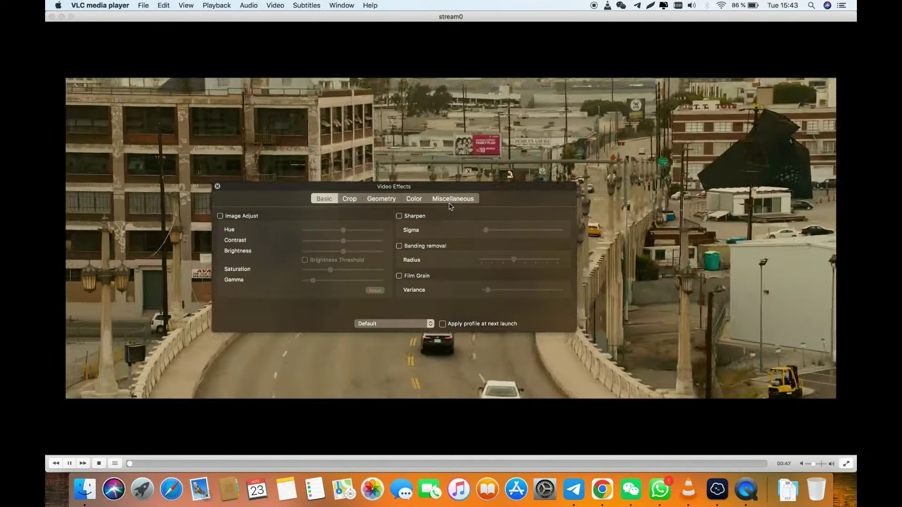
pyautogui.click(452, 199)
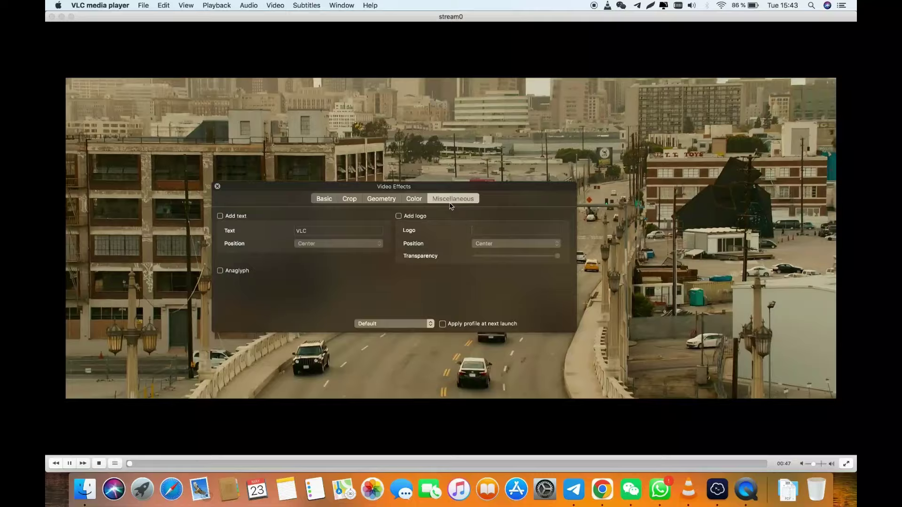
pyautogui.click(416, 199)
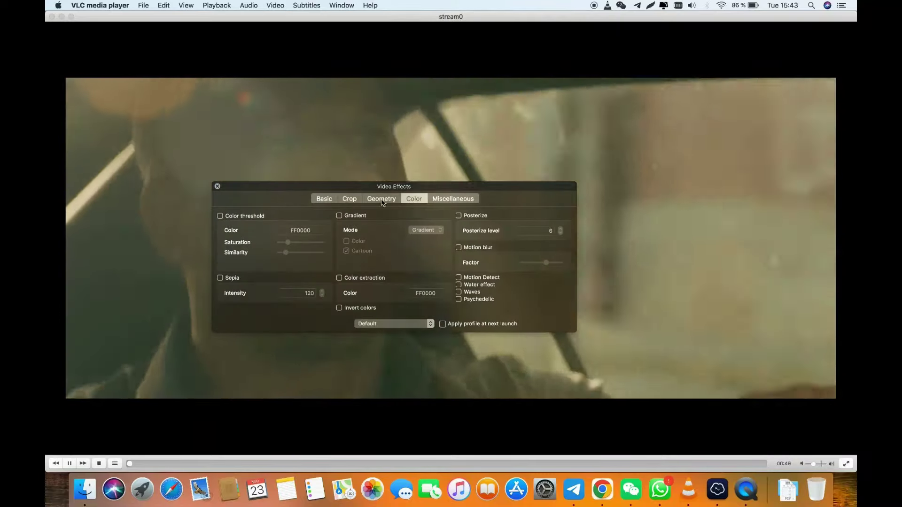
pyautogui.click(381, 198)
pyautogui.click(349, 198)
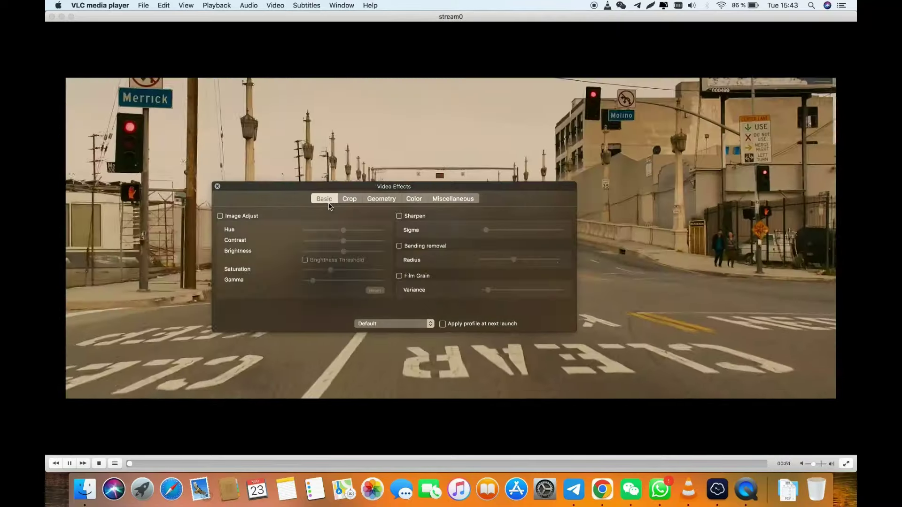
pyautogui.press('super+e')
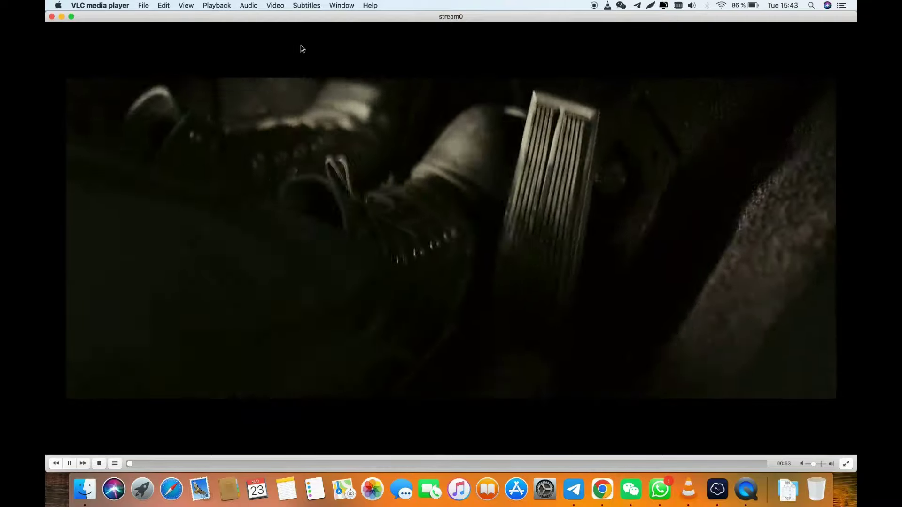
# Clear the stream0 entries from the Errors and Warnings log and close it.
pyautogui.click(341, 6)
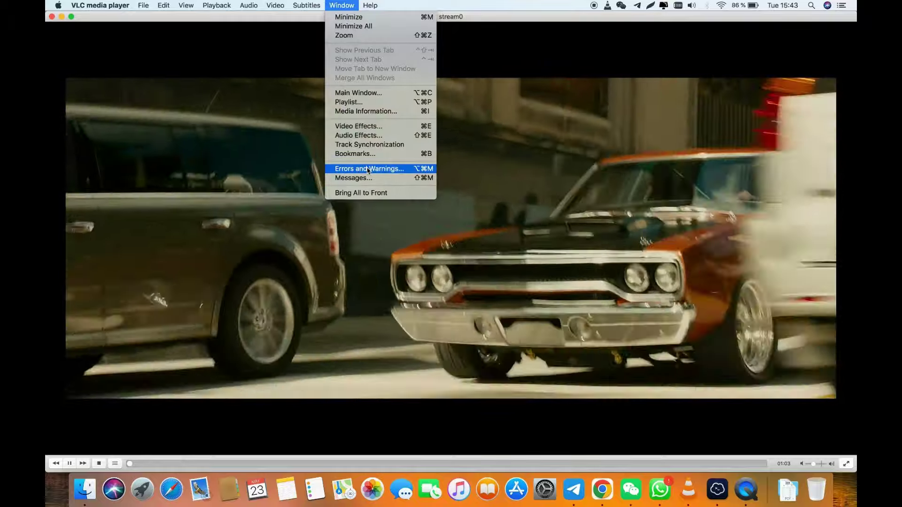
pyautogui.click(367, 168)
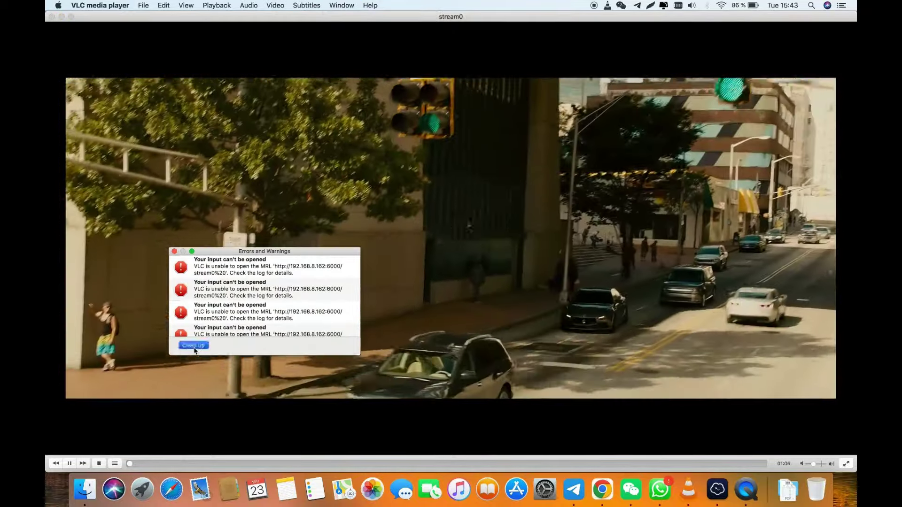
pyautogui.click(193, 344)
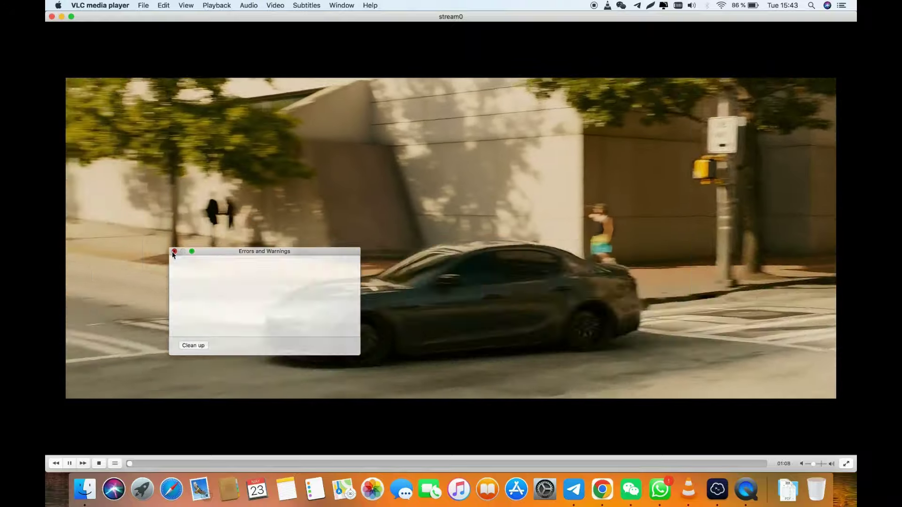
pyautogui.click(174, 252)
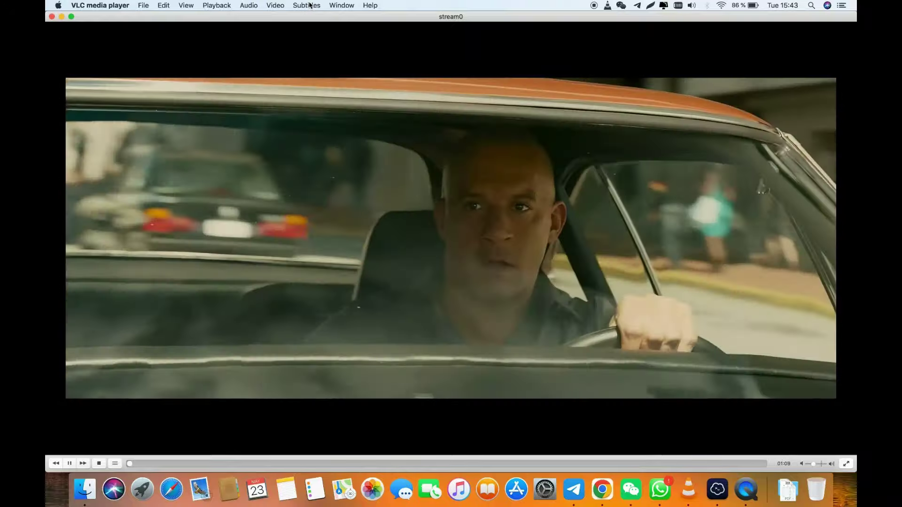
pyautogui.click(308, 4)
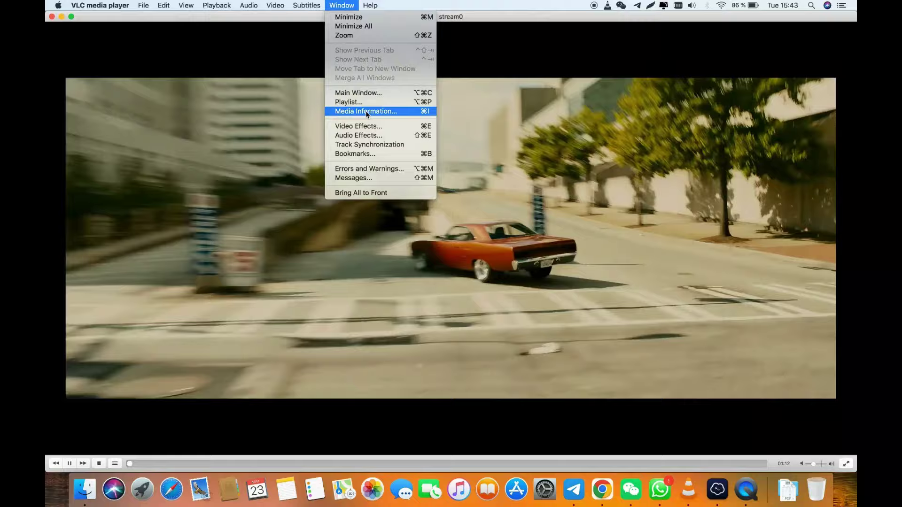
# Check stream0's HEVC 3840x2160 codec details and statistics in Media Information, then close it.
pyautogui.click(366, 110)
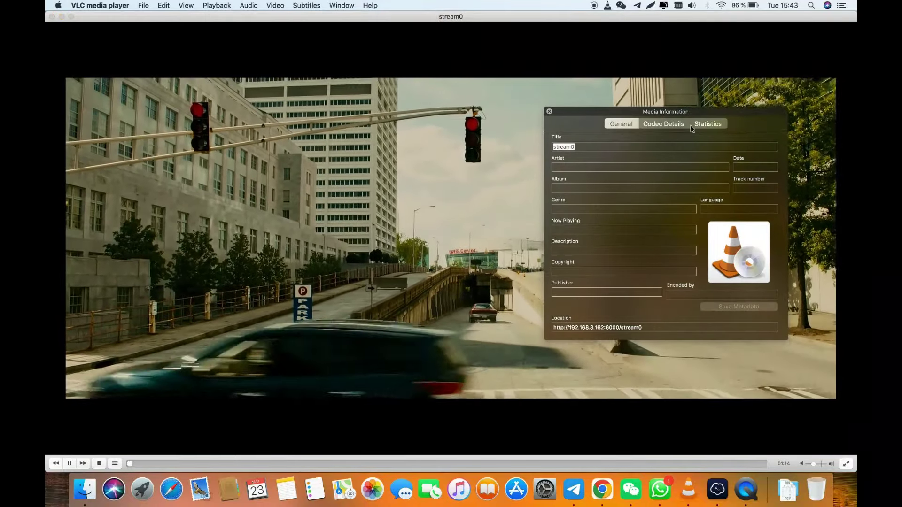
pyautogui.click(664, 125)
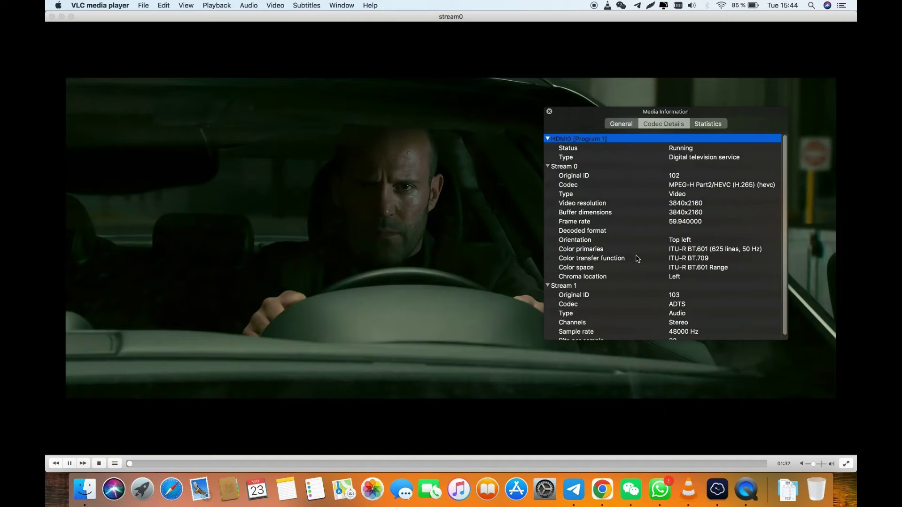
pyautogui.scroll(-1, 637, 259)
pyautogui.click(708, 124)
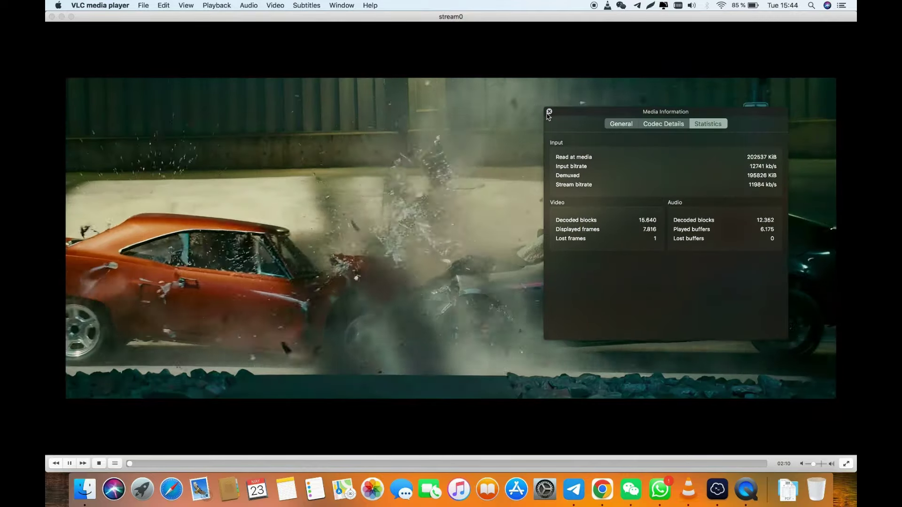
pyautogui.click(550, 113)
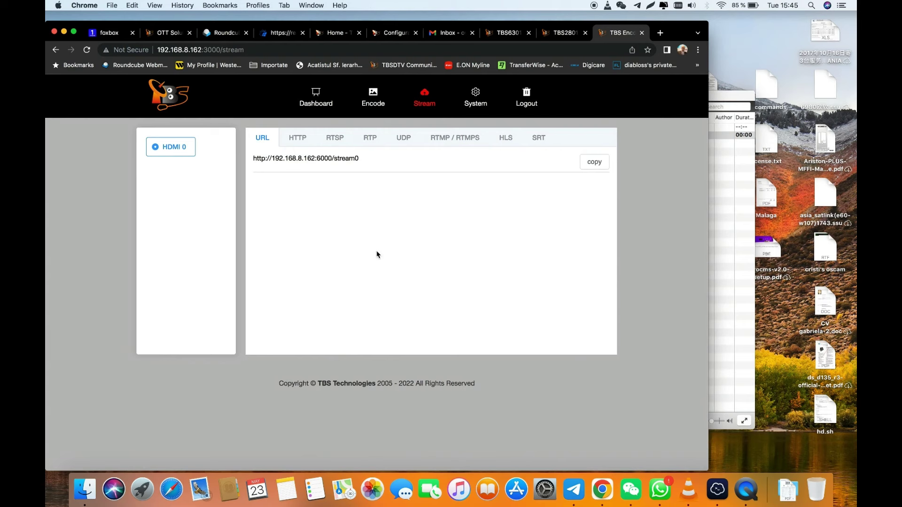
# Review the HTTP, RTSP, RTP, UDP, RTMP/RTMPS, HLS and SRT stream tabs, then open System.
pyautogui.click(297, 138)
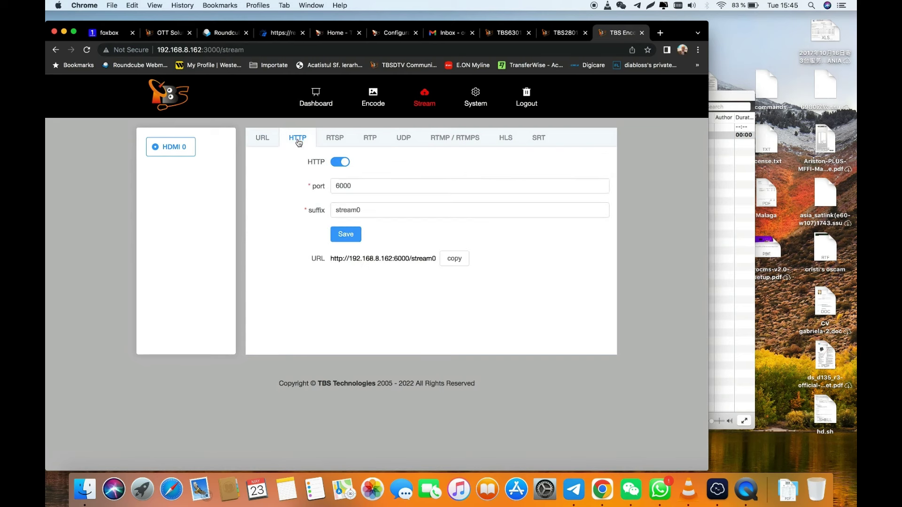
pyautogui.click(335, 138)
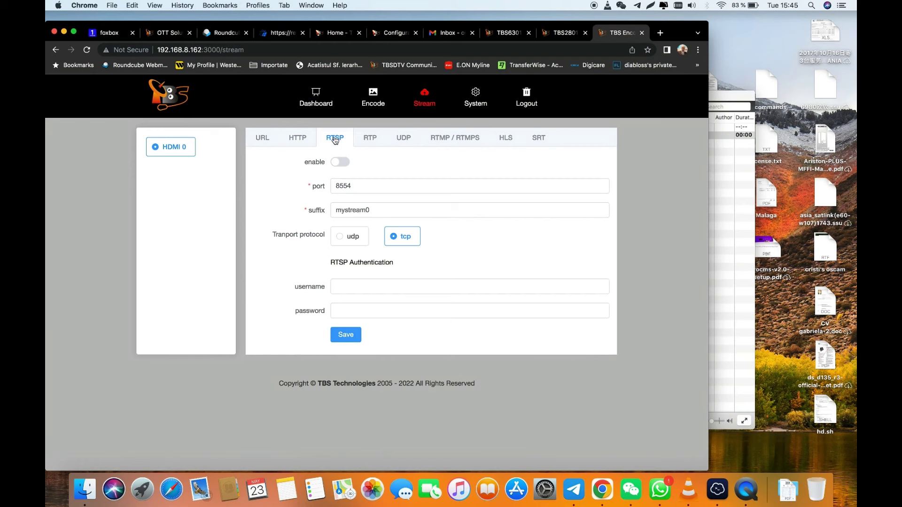
pyautogui.click(371, 138)
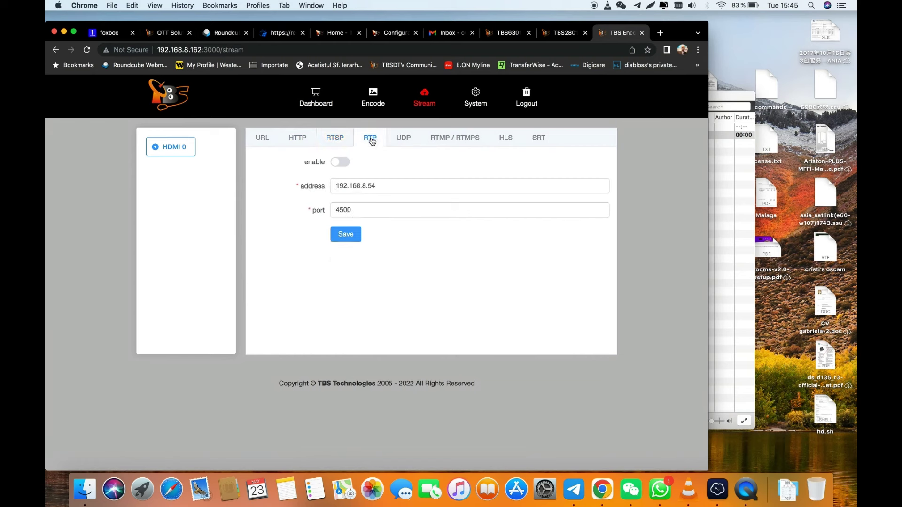
pyautogui.click(407, 142)
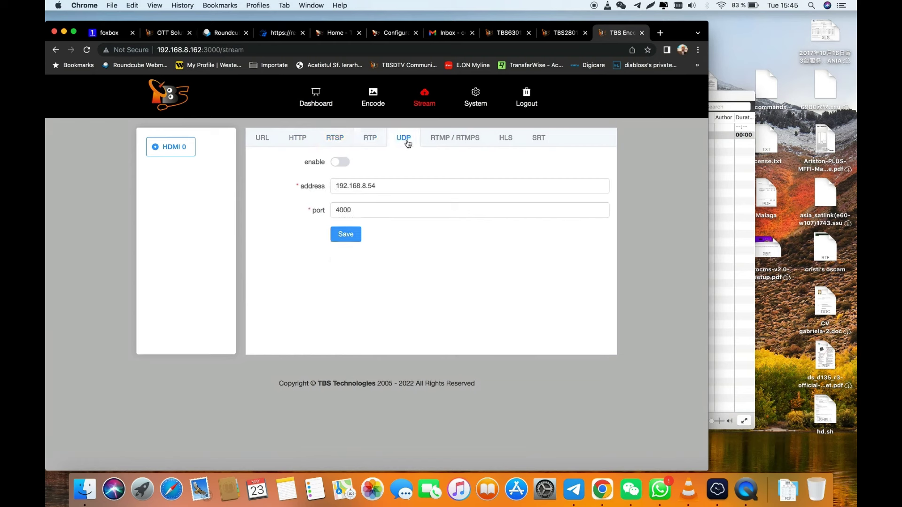
pyautogui.click(437, 143)
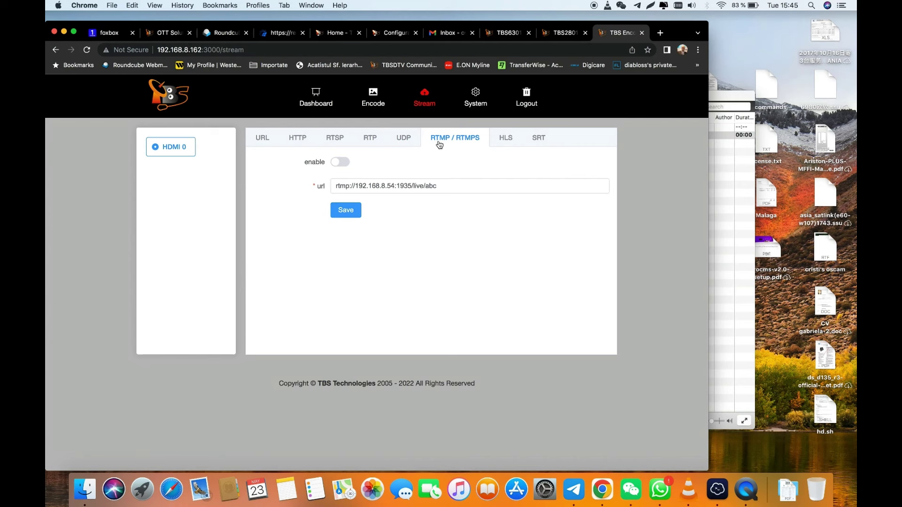
pyautogui.click(507, 139)
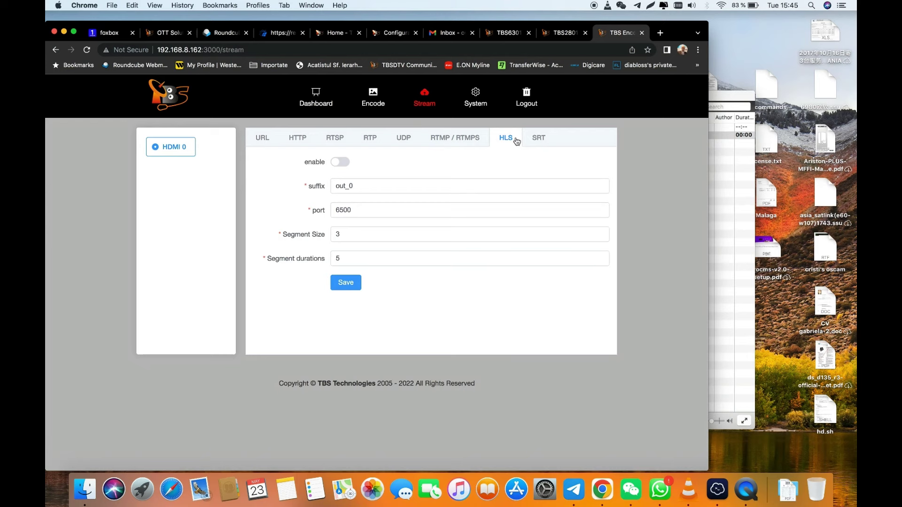
pyautogui.click(544, 141)
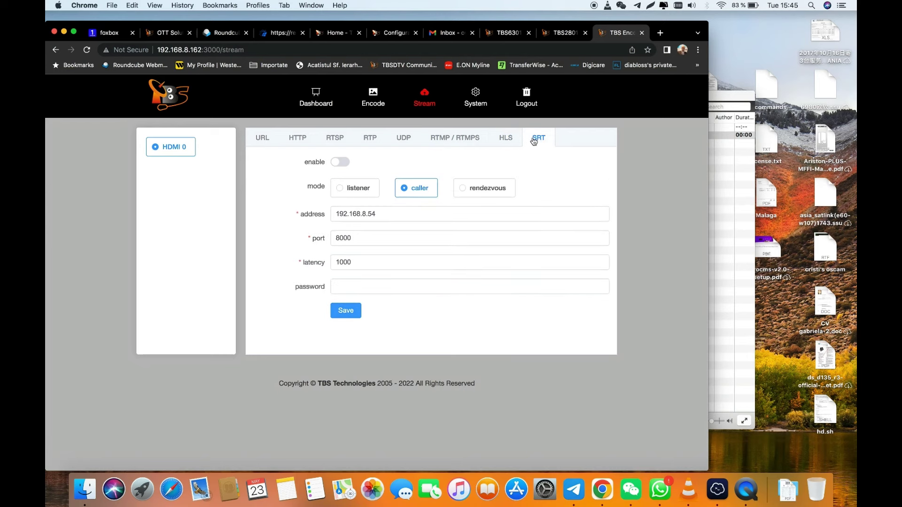
pyautogui.click(476, 98)
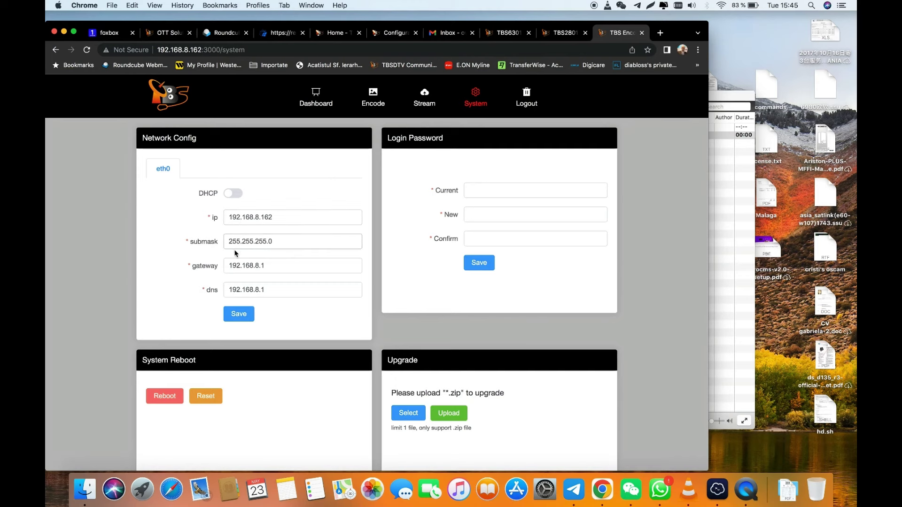
pyautogui.scroll(-5, 257, 286)
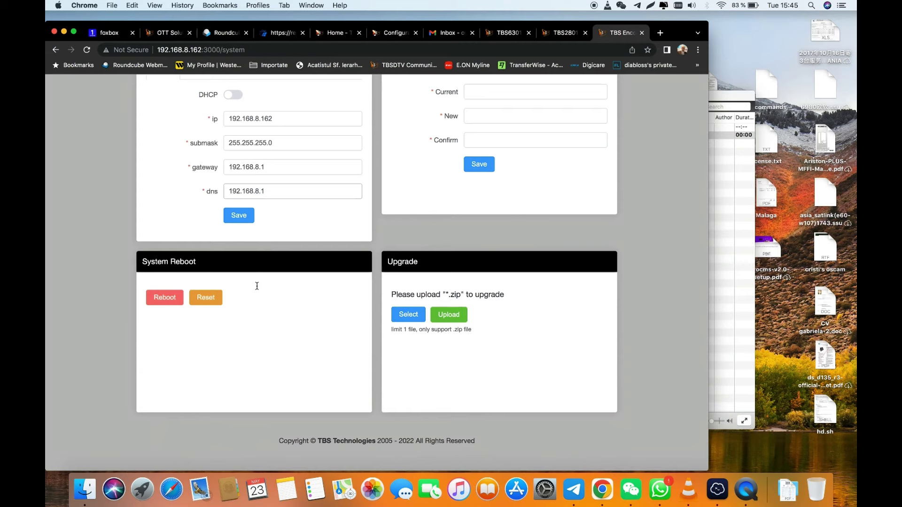
pyautogui.scroll(4, 257, 285)
pyautogui.scroll(1, 257, 286)
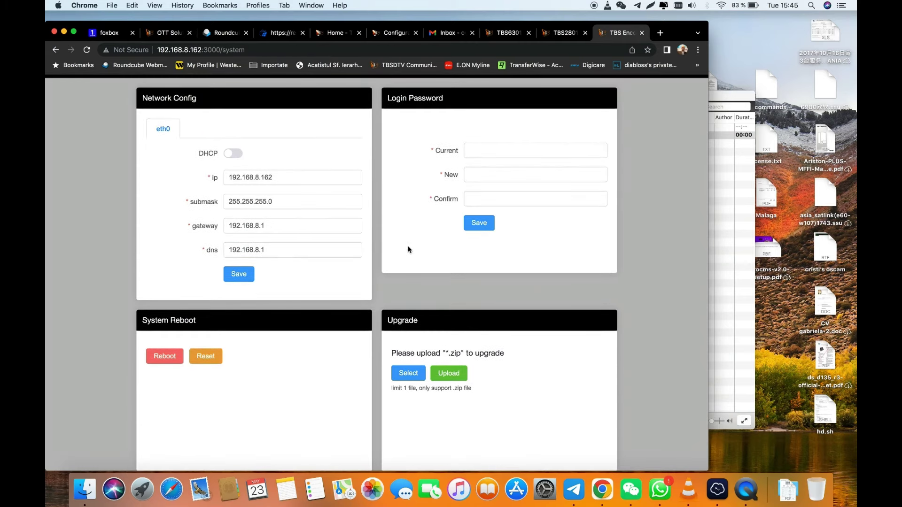
pyautogui.scroll(-1, 409, 246)
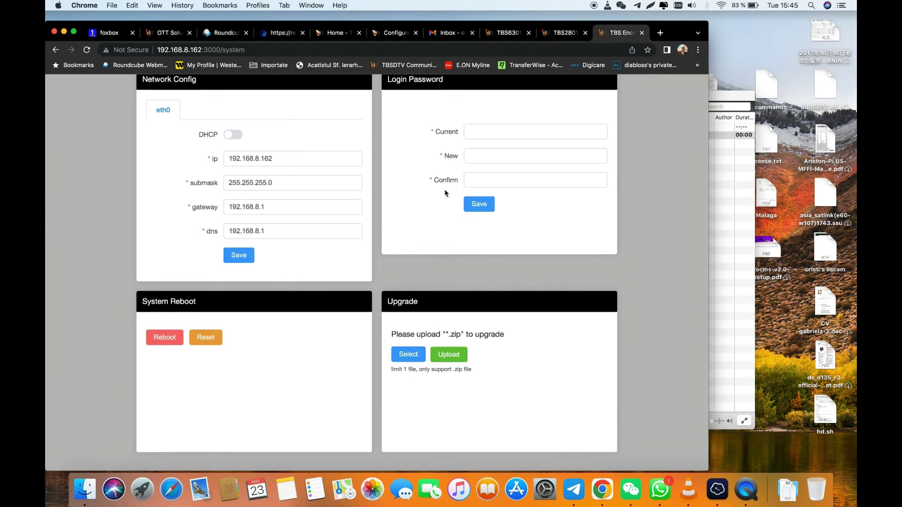
pyautogui.scroll(-2, 422, 241)
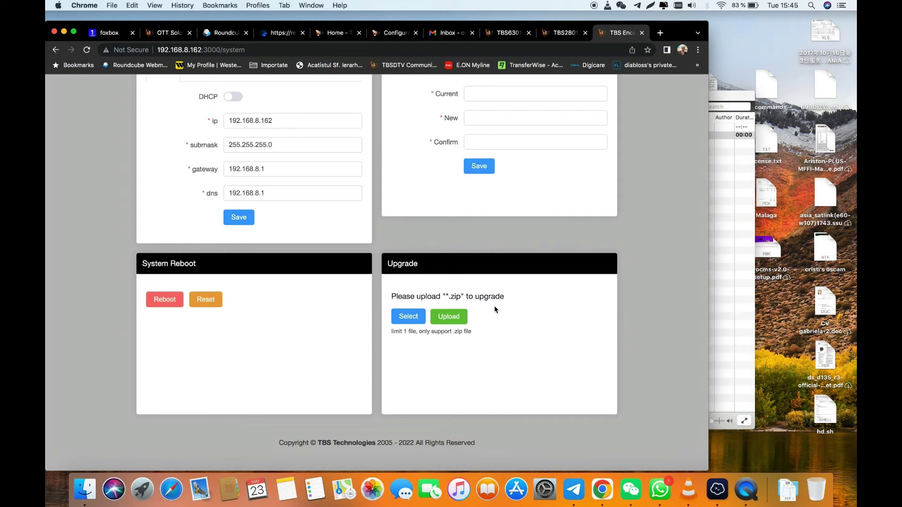
pyautogui.scroll(5, 495, 308)
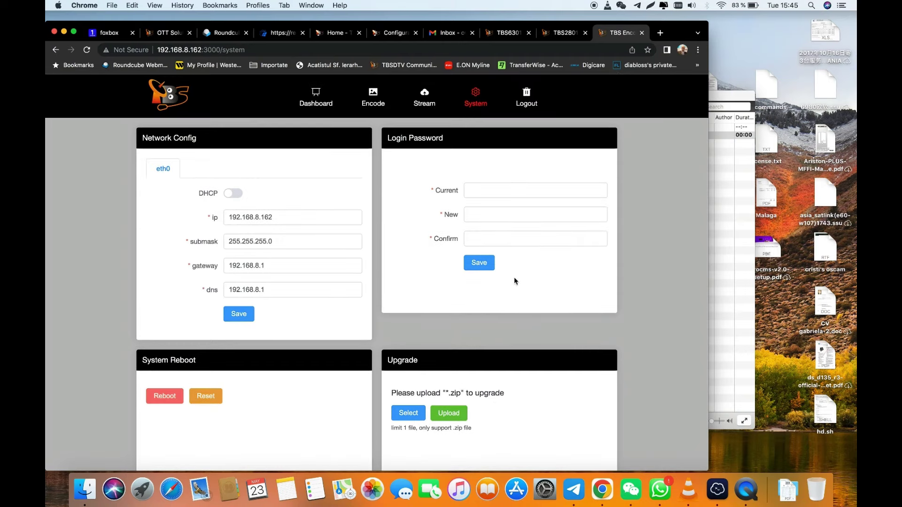
# Return from the System page to the Dashboard using the TBS logo.
pyautogui.click(161, 92)
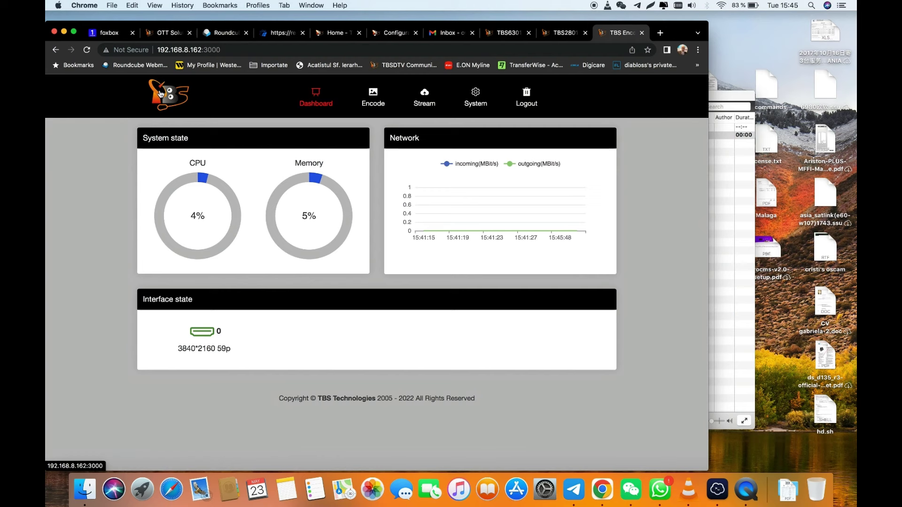
# Switch to the TBS2801 product page to review its specification table.
pyautogui.click(546, 34)
pyautogui.scroll(-10, 396, 268)
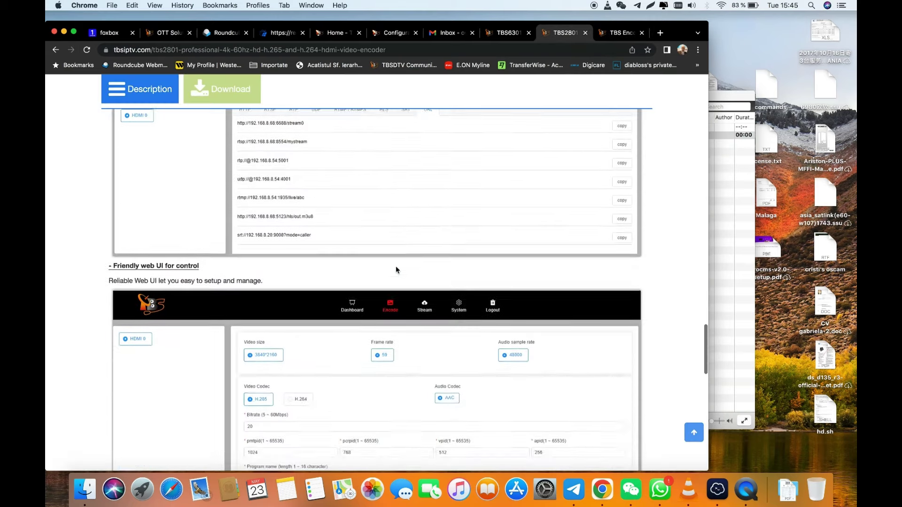
pyautogui.scroll(-5, 396, 266)
pyautogui.scroll(-5, 395, 265)
pyautogui.scroll(-3, 395, 266)
pyautogui.scroll(-2, 396, 266)
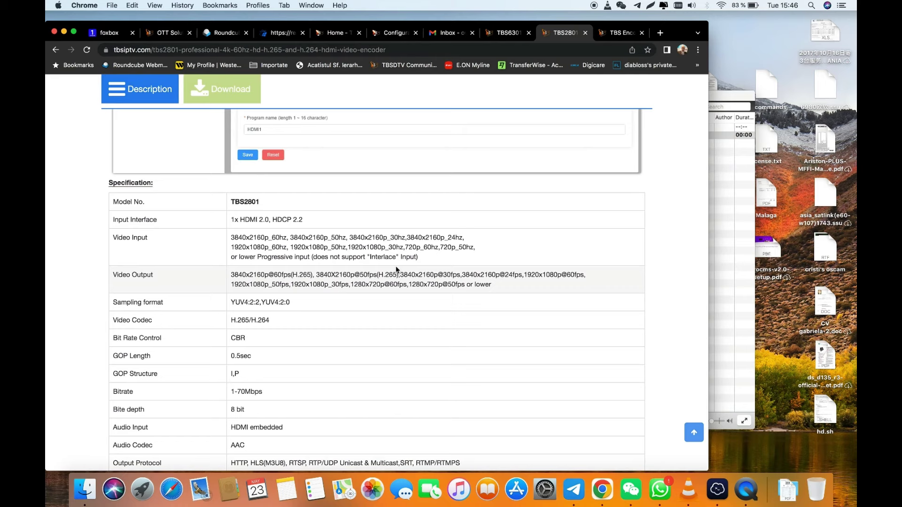
pyautogui.scroll(-10, 396, 266)
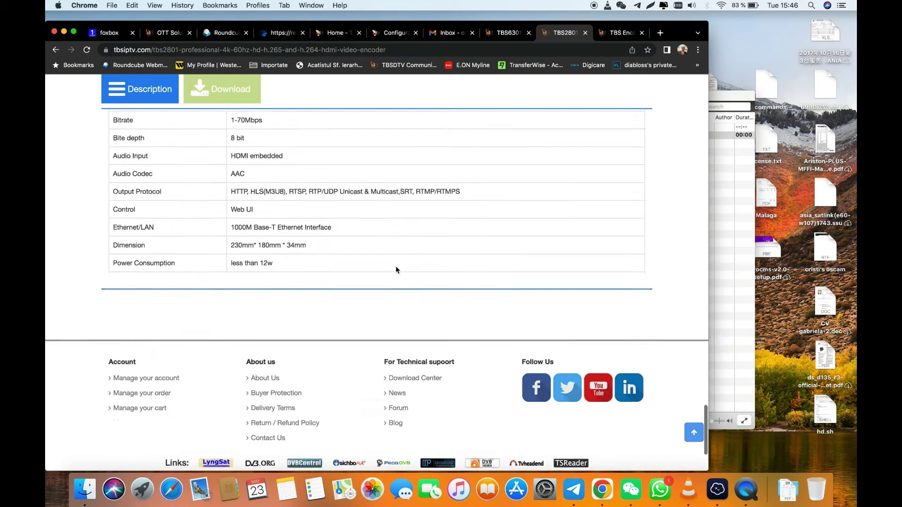
pyautogui.scroll(-3, 396, 265)
pyautogui.scroll(5, 395, 265)
pyautogui.scroll(5, 396, 266)
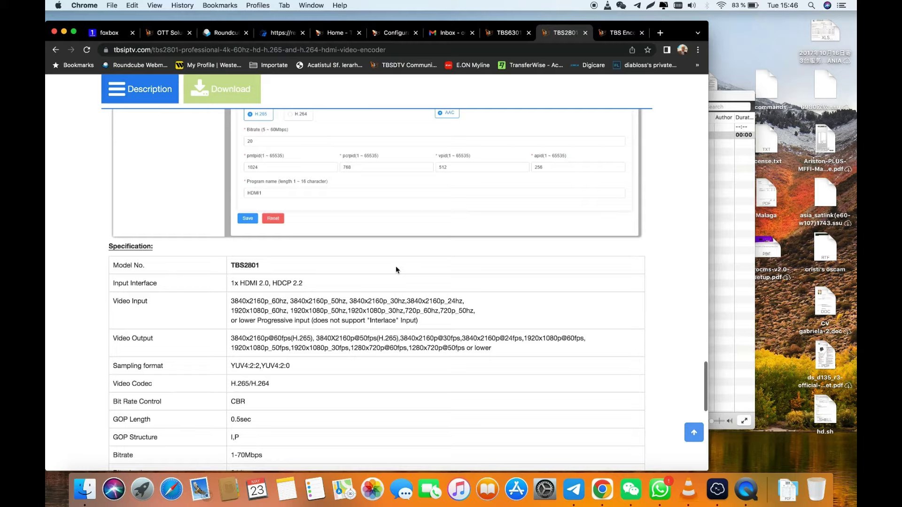
pyautogui.scroll(3, 395, 265)
pyautogui.scroll(3, 396, 266)
pyautogui.scroll(1, 396, 269)
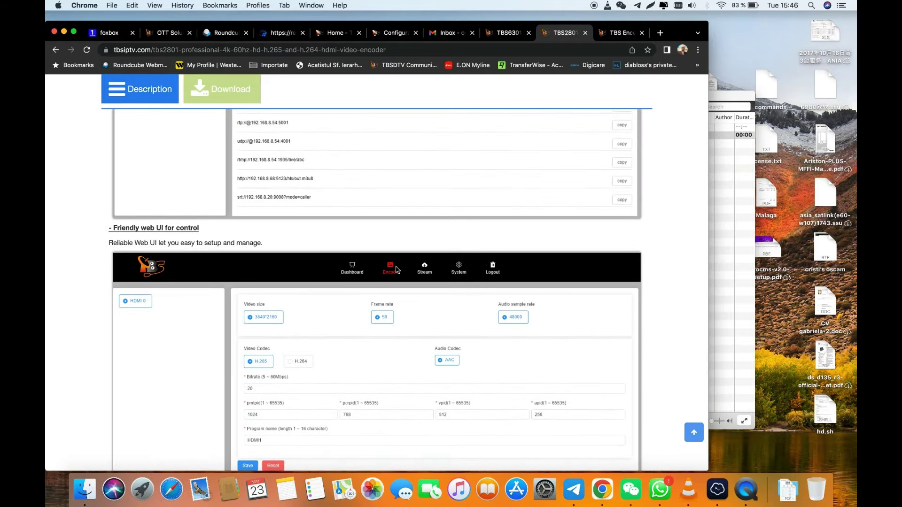